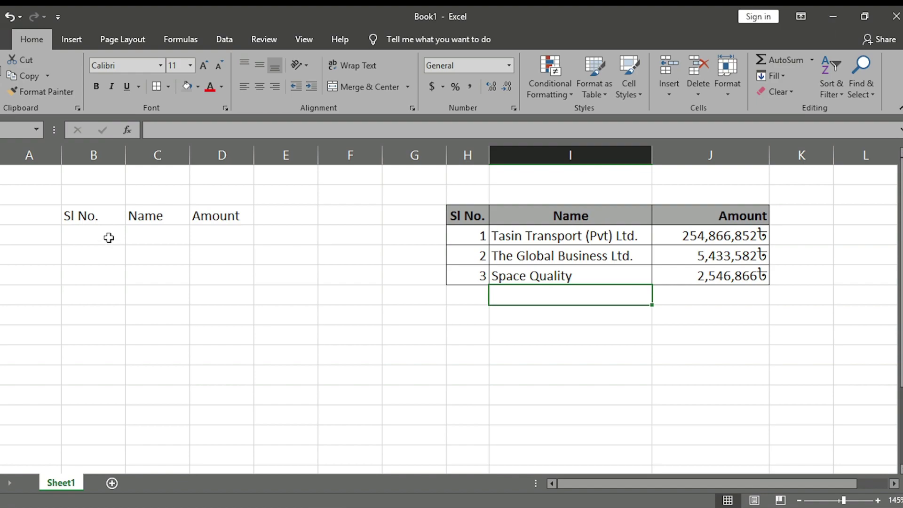
Step: Enter the serial numbers 1, 2 and 3 under the Sl No. header in column B
click(91, 237)
text(1)
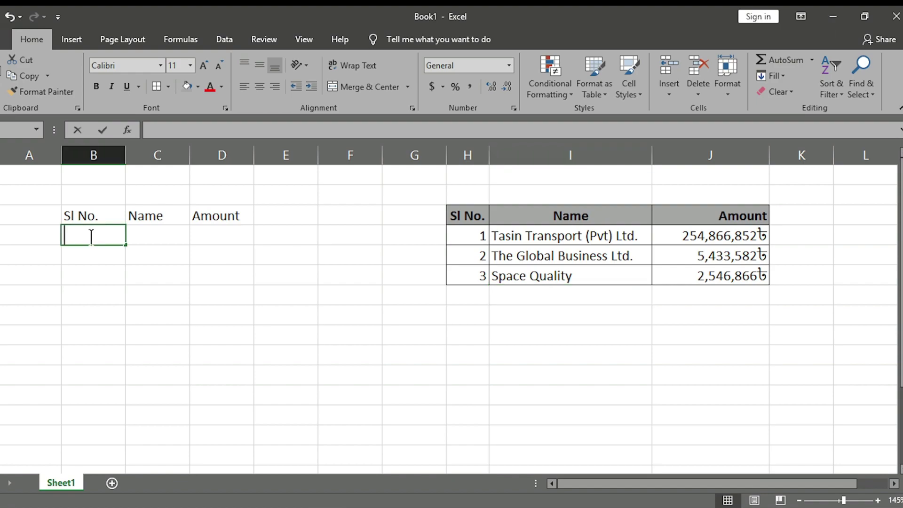
key(Return)
text(2)
key(Return)
text(3)
key(ctrl+Return)
key(Right)
key(Up)
key(Up)
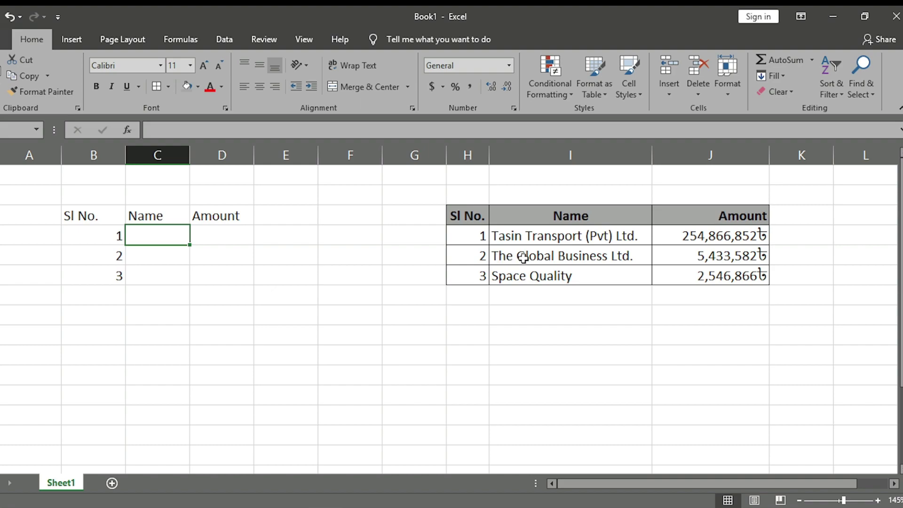
Step: Copy Tasin Transport (Pvt) Ltd. and its amount from the formatted table into Name and Amount of row 1 in the new table
click(552, 239)
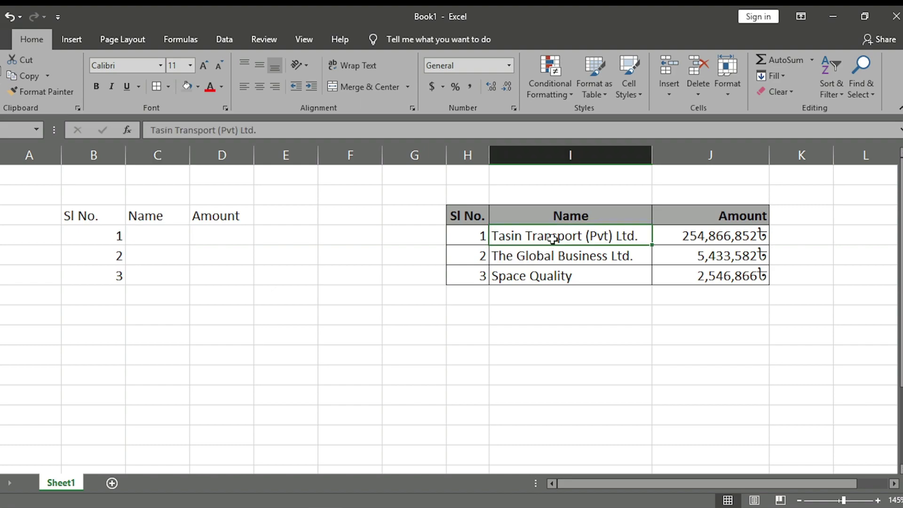
key(ctrl+c)
click(153, 241)
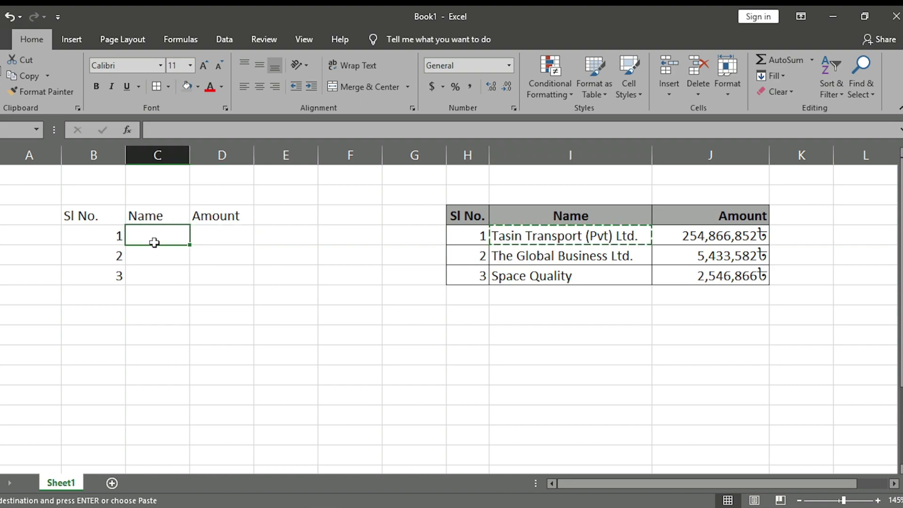
key(ctrl+v)
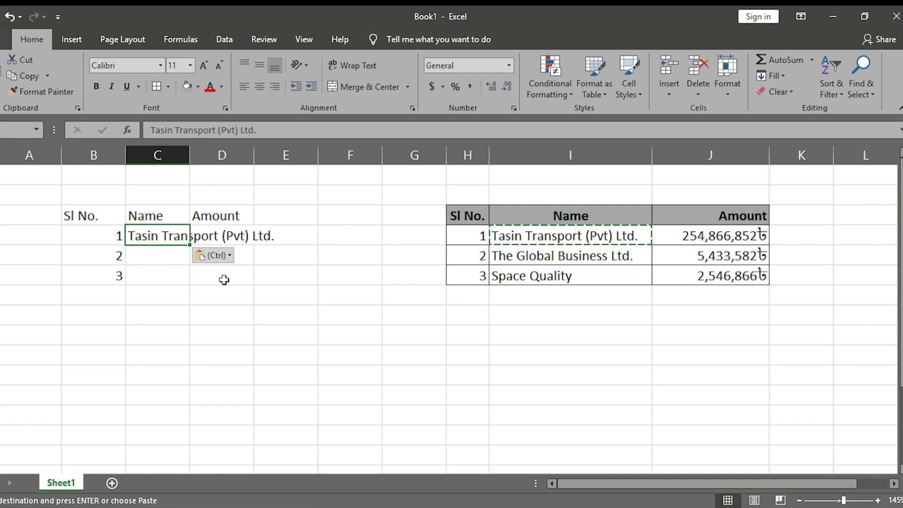
click(712, 238)
key(ctrl+c)
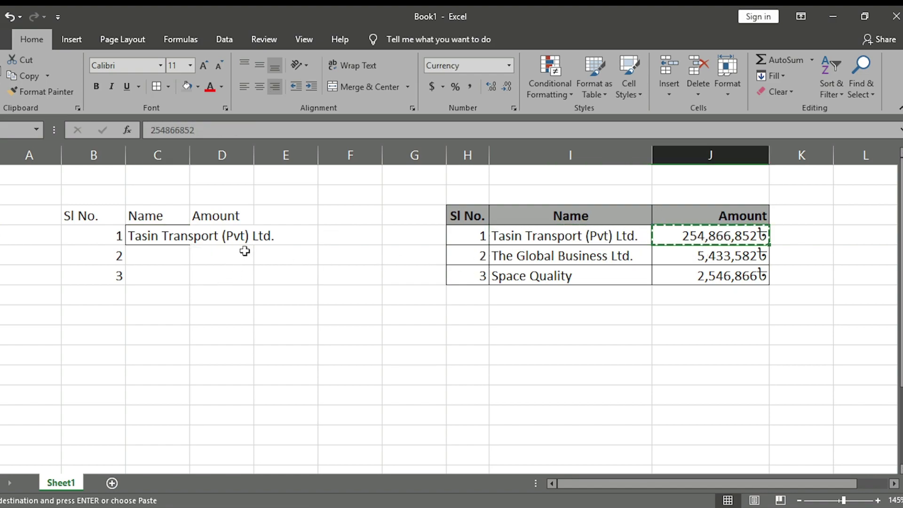
click(212, 238)
key(ctrl+v)
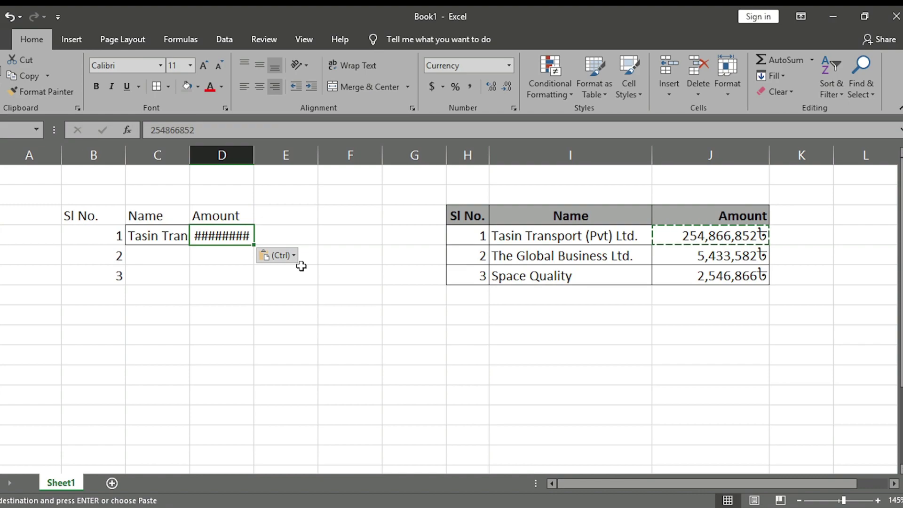
Step: Copy The Global Business Ltd. and its amount from the formatted table into the new table's row for serial number 2
click(531, 257)
key(ctrl+c)
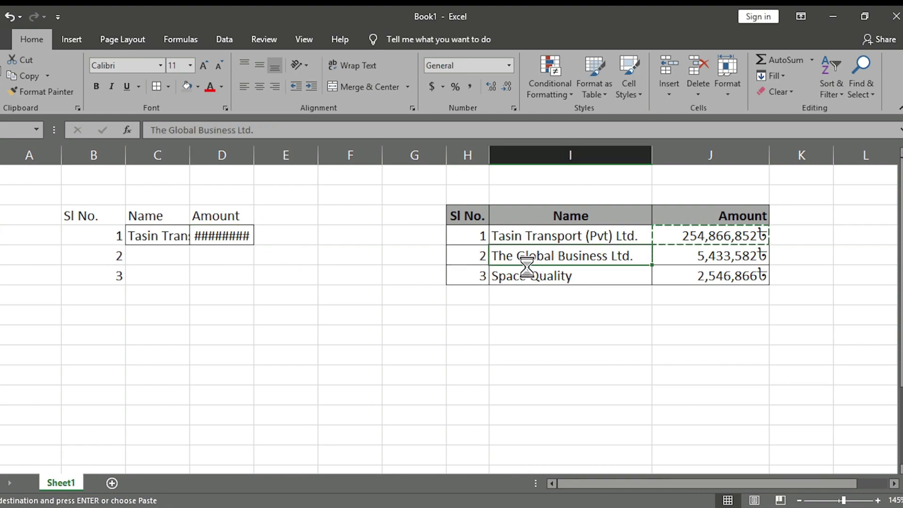
click(151, 259)
key(ctrl+v)
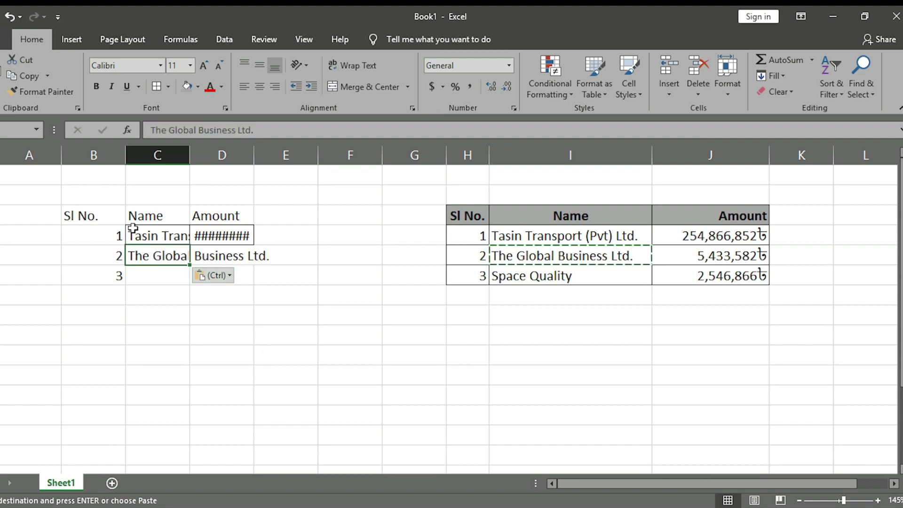
drag(94, 215, 284, 296)
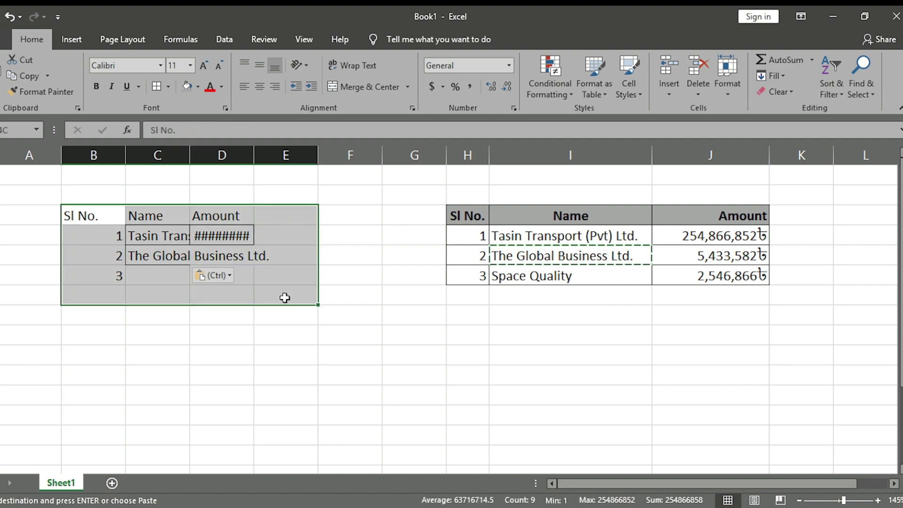
click(508, 280)
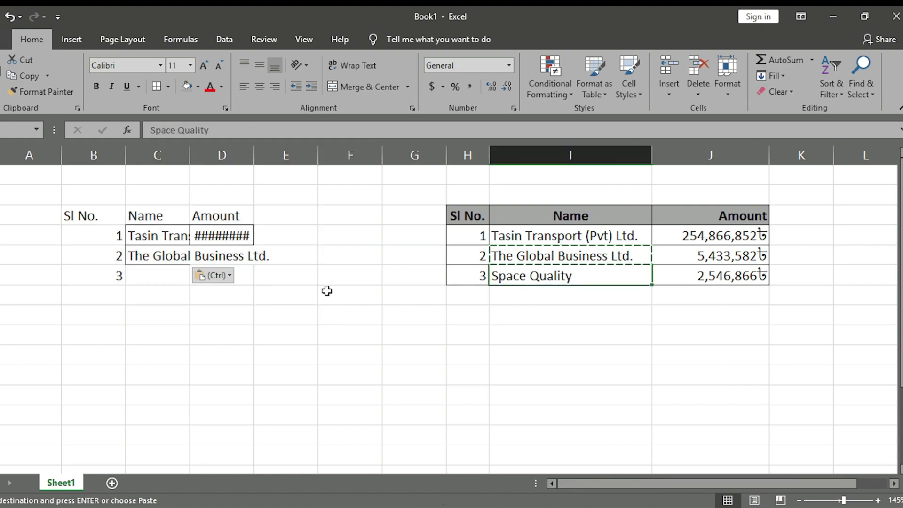
click(711, 258)
key(ctrl+c)
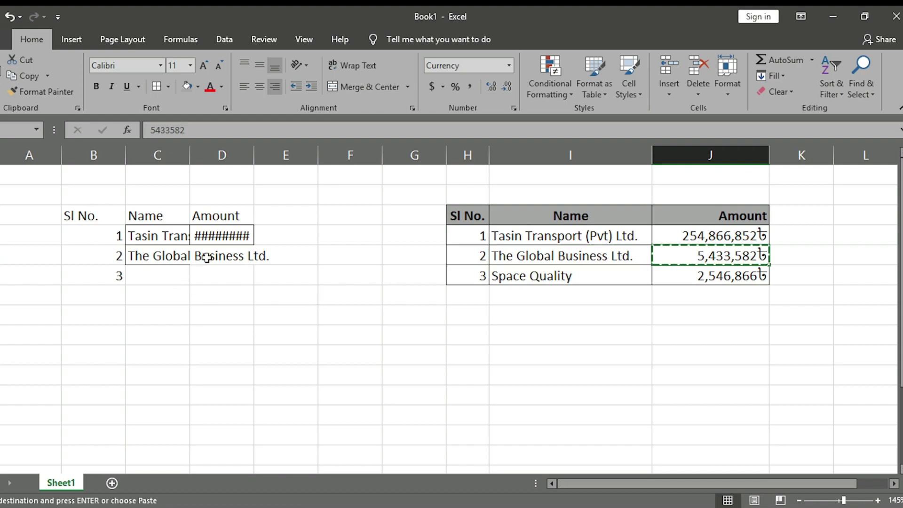
click(221, 258)
key(ctrl+v)
Step: Copy Space Quality and its amount from the formatted table into the new table's row for serial number 3
click(516, 276)
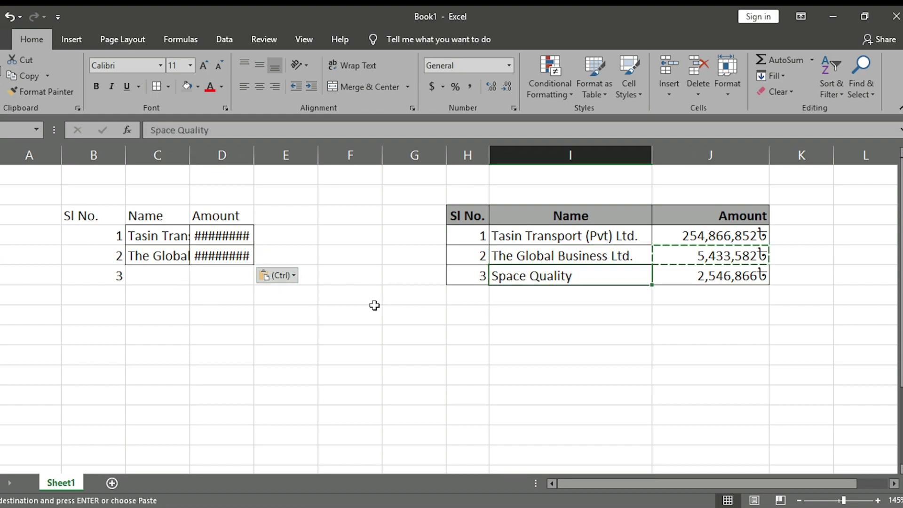
key(ctrl+c)
click(145, 277)
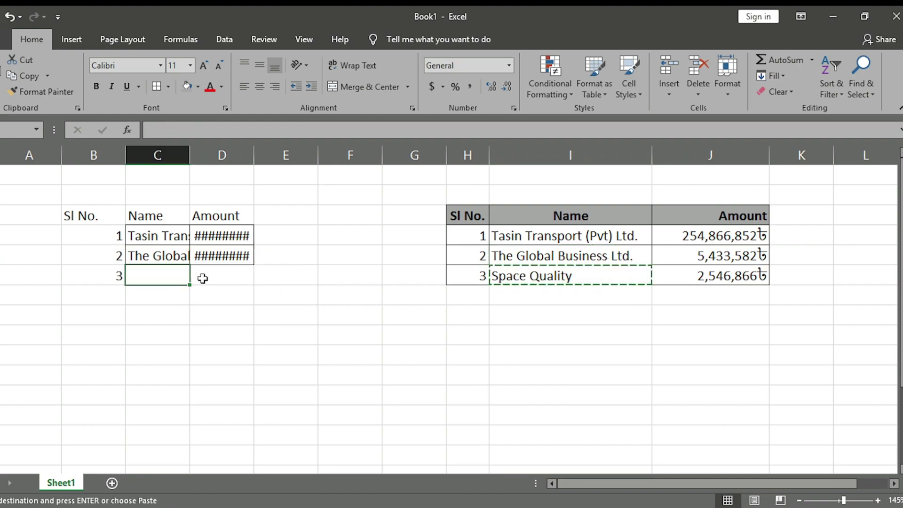
key(ctrl+v)
click(714, 281)
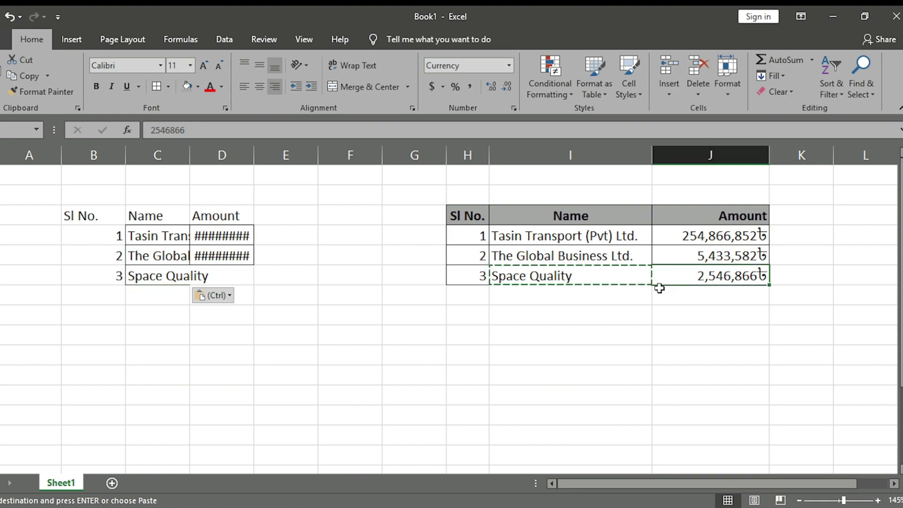
key(ctrl+c)
click(222, 273)
key(ctrl+v)
click(277, 250)
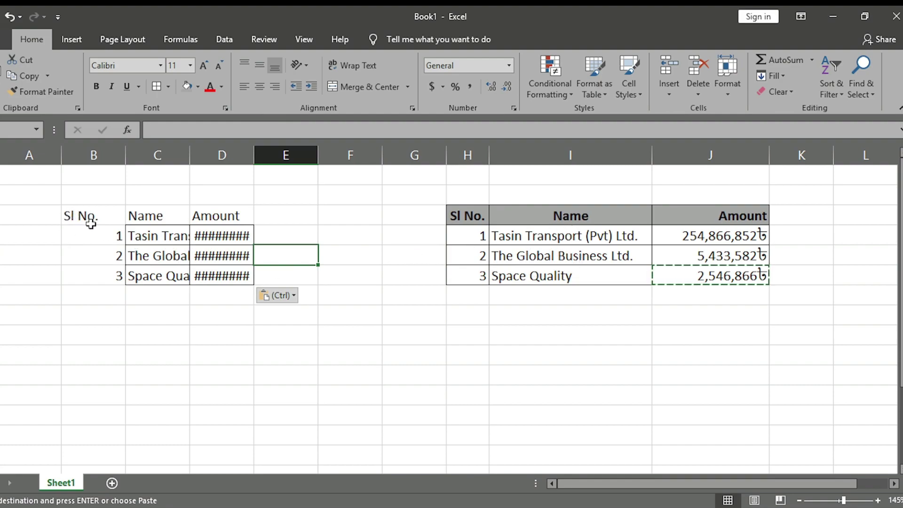
Step: Remove all borders from the new table's cell range starting at the Sl No. header in column B
drag(115, 216, 310, 314)
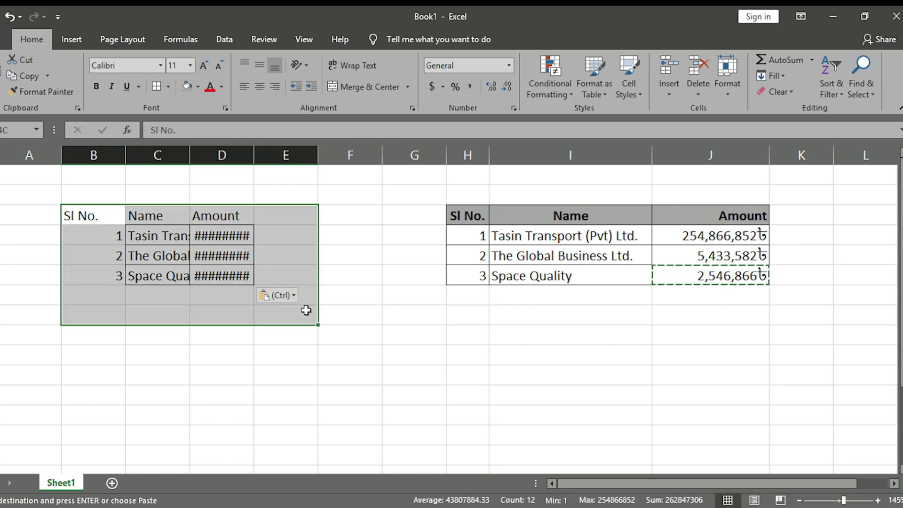
click(167, 86)
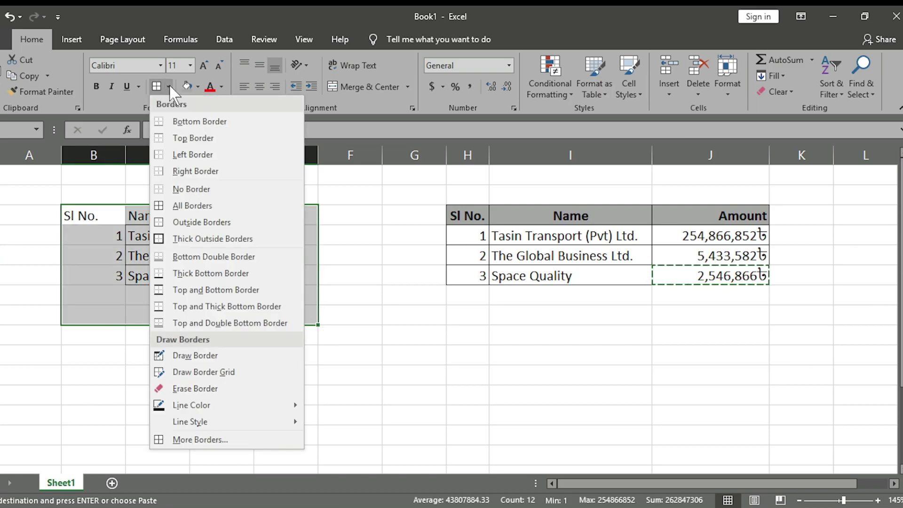
click(185, 189)
click(356, 290)
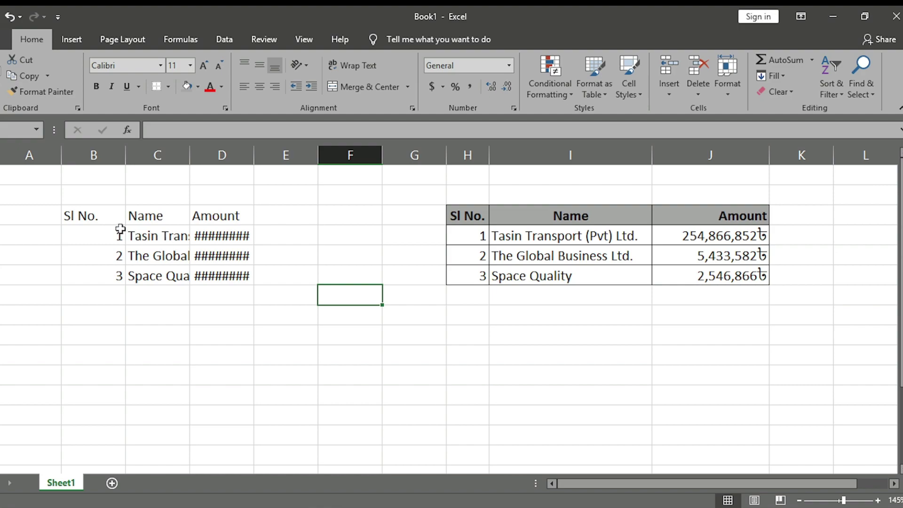
Step: Widen or narrow columns B, C and D to fit the serial numbers, company names and amounts
drag(106, 216, 250, 278)
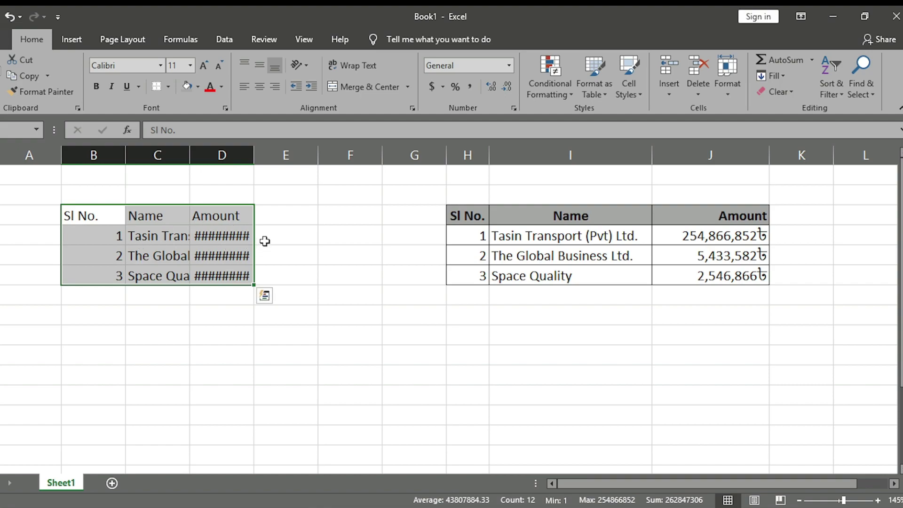
double_click(126, 151)
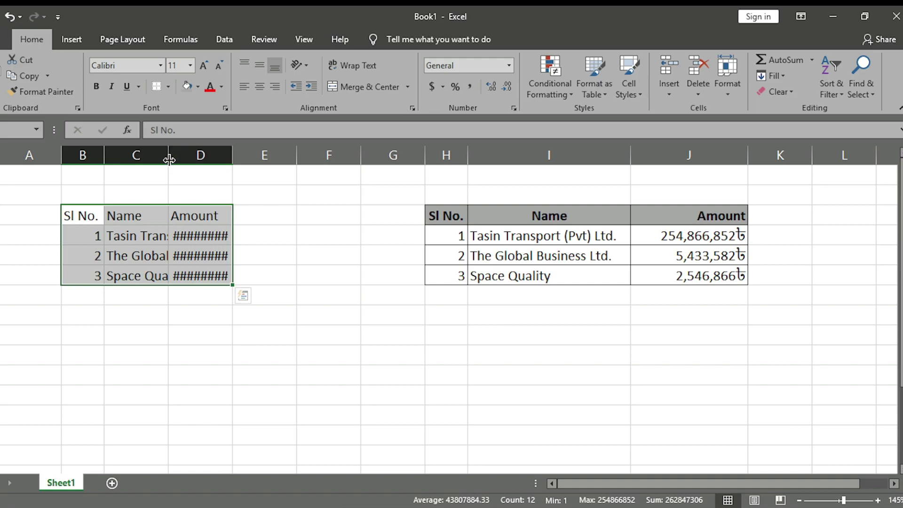
drag(169, 160, 267, 157)
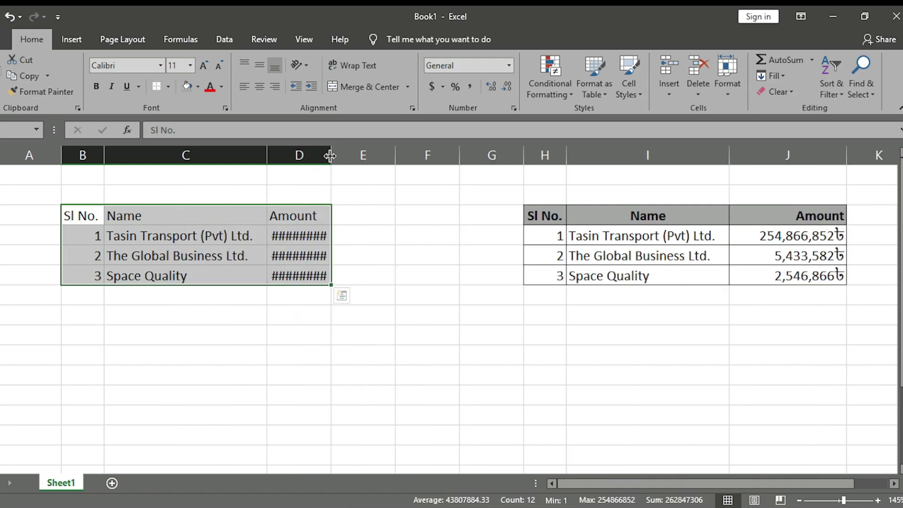
drag(330, 155, 331, 152)
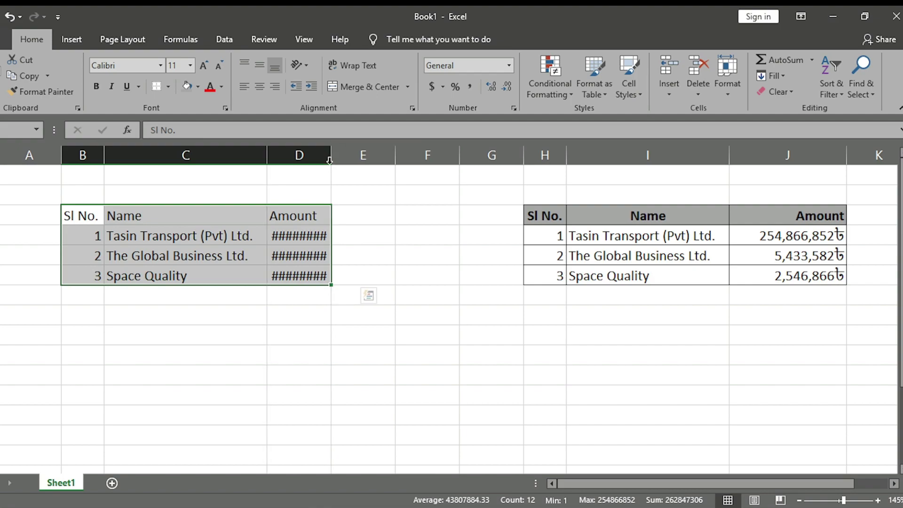
double_click(330, 155)
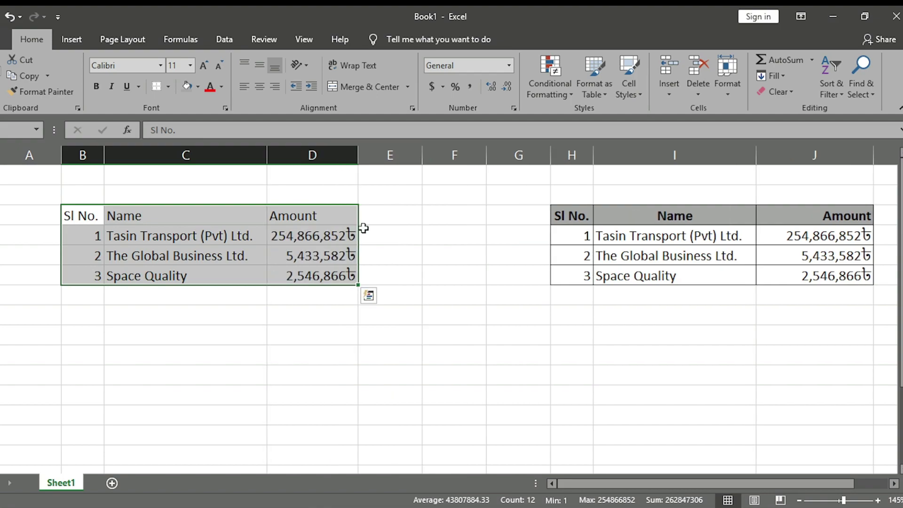
click(199, 310)
drag(333, 237, 332, 267)
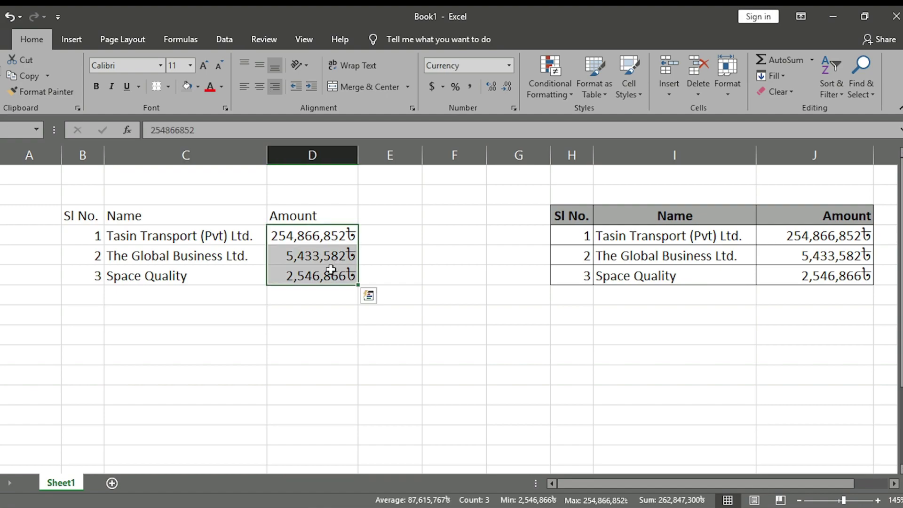
click(210, 284)
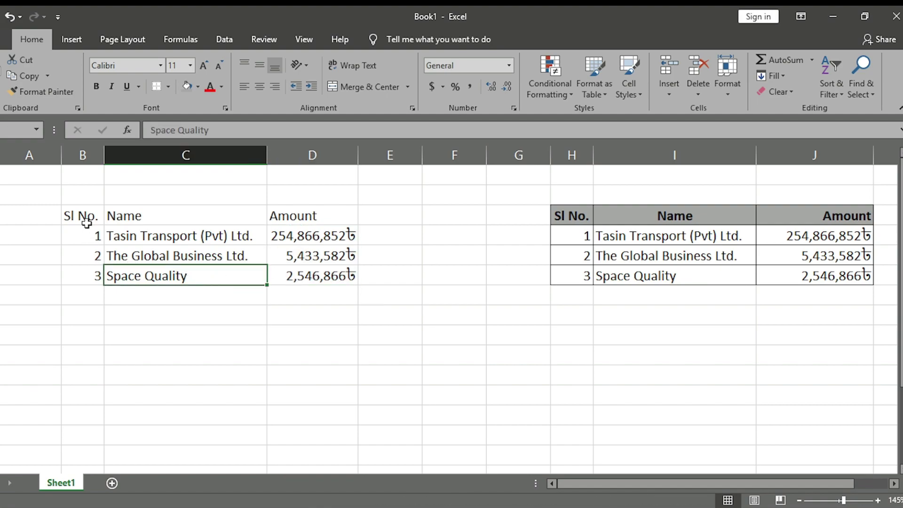
Step: Make the new table's header row, Sl No. to Amount, bold and horizontally centred
drag(75, 216, 299, 220)
click(94, 87)
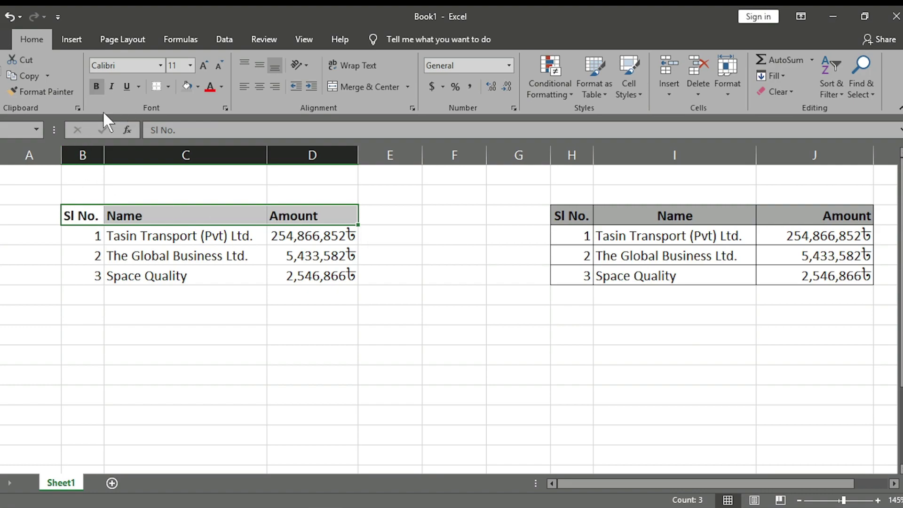
click(260, 86)
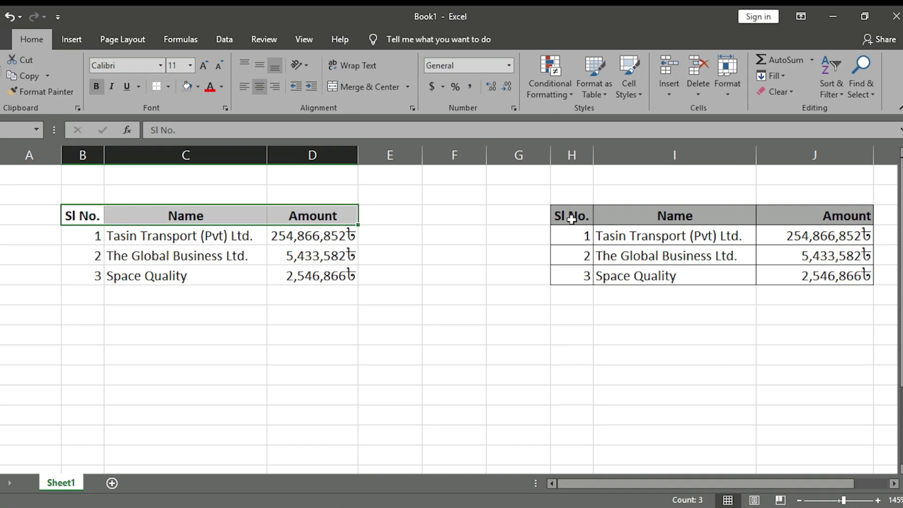
Step: Fill the new table's header row with a medium gray theme color
click(168, 86)
click(196, 88)
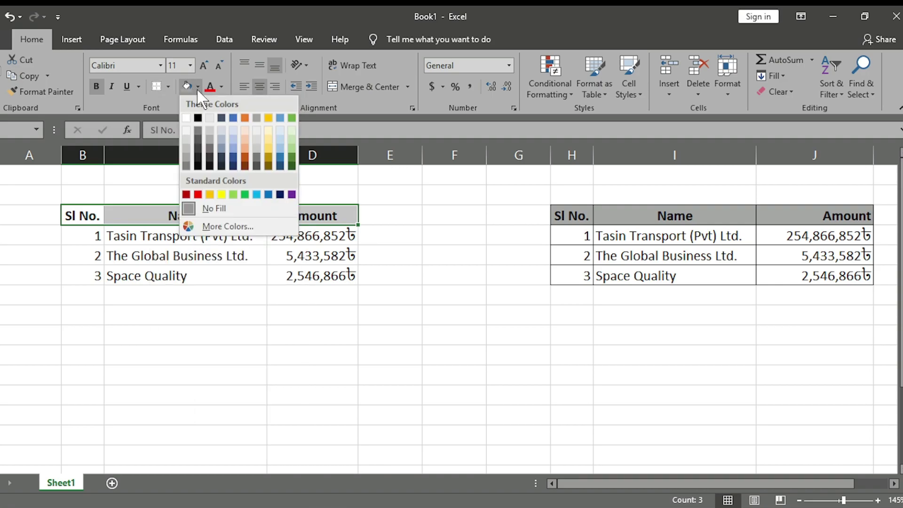
click(195, 136)
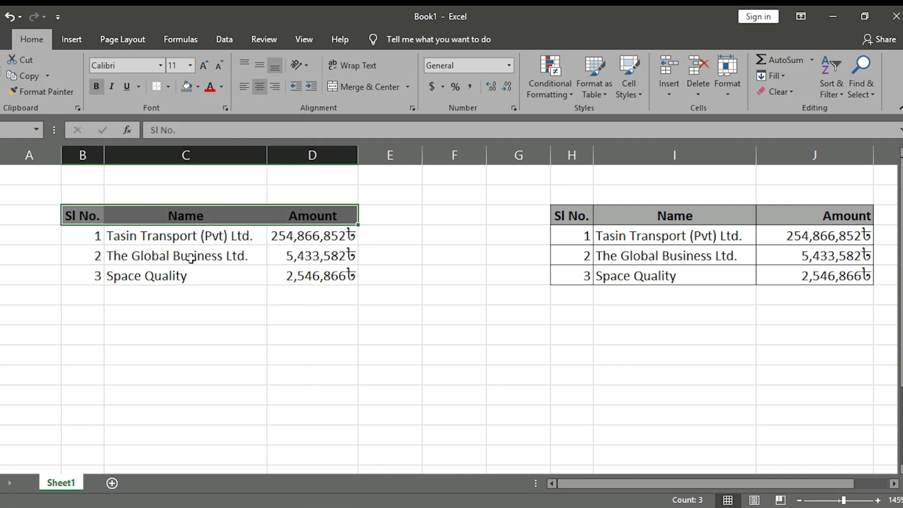
click(160, 258)
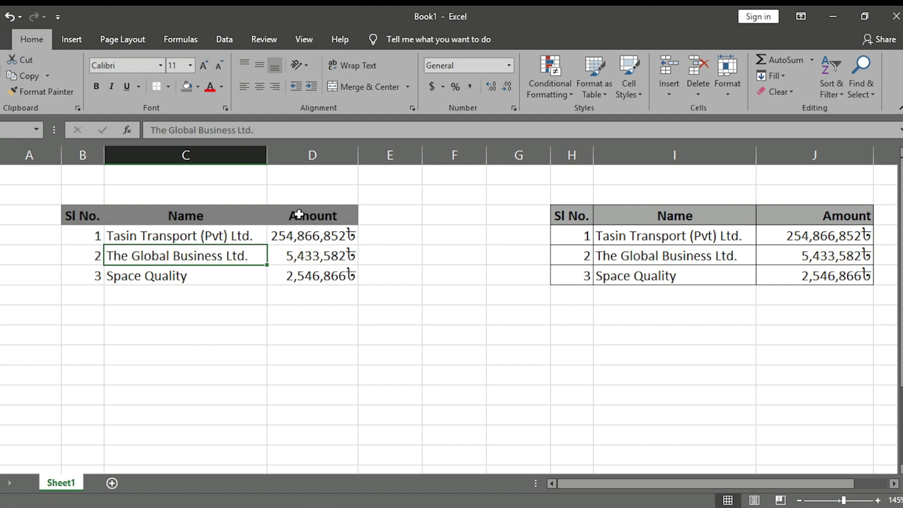
Step: Right-align the Amount header of the new table in column D
click(312, 219)
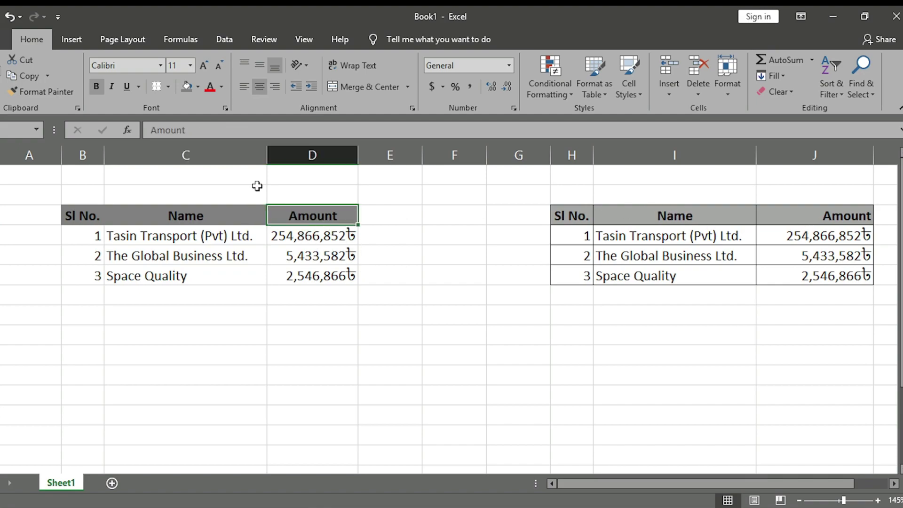
drag(302, 242, 306, 277)
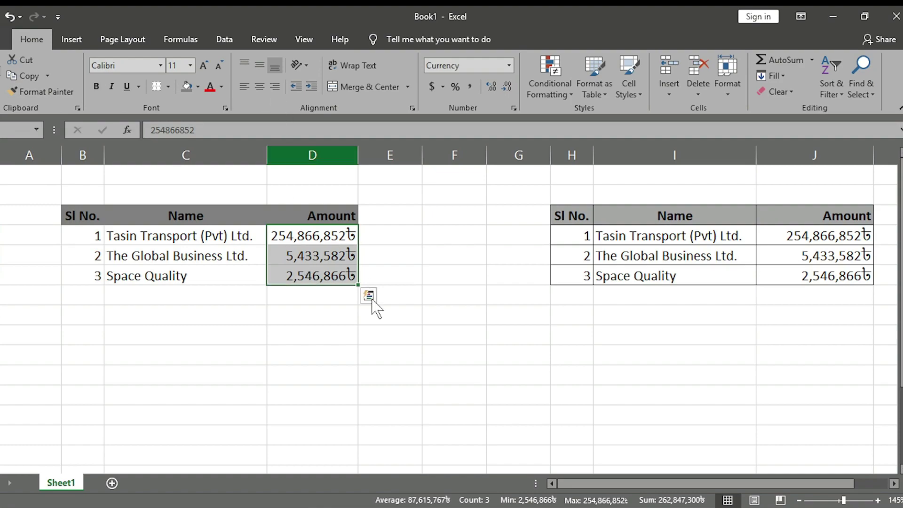
click(310, 301)
drag(304, 241, 316, 276)
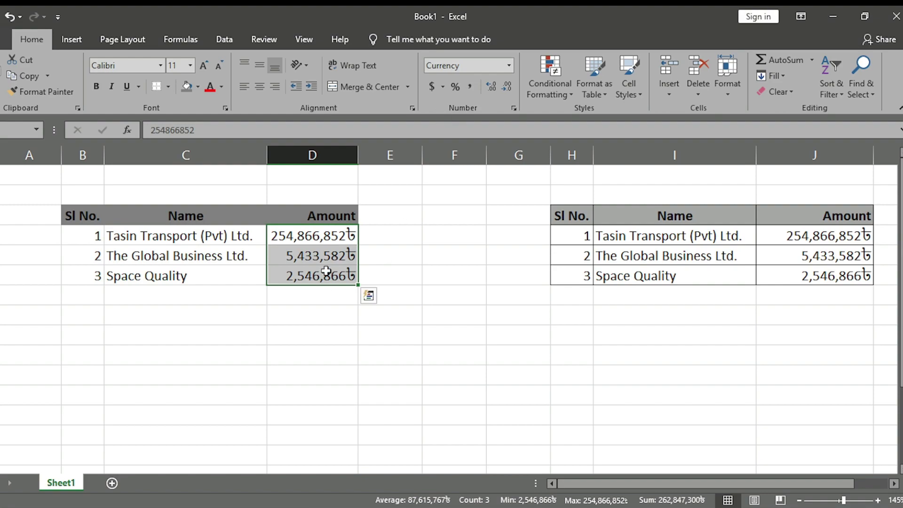
click(443, 86)
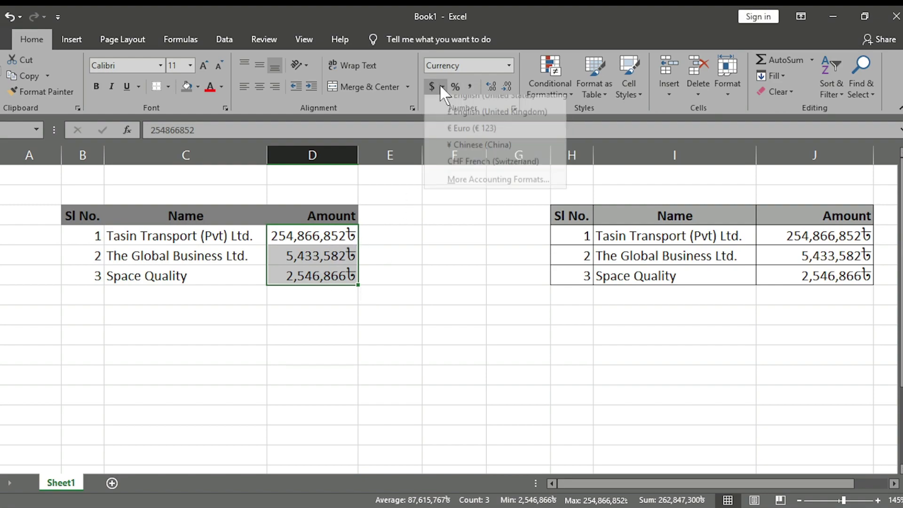
click(468, 185)
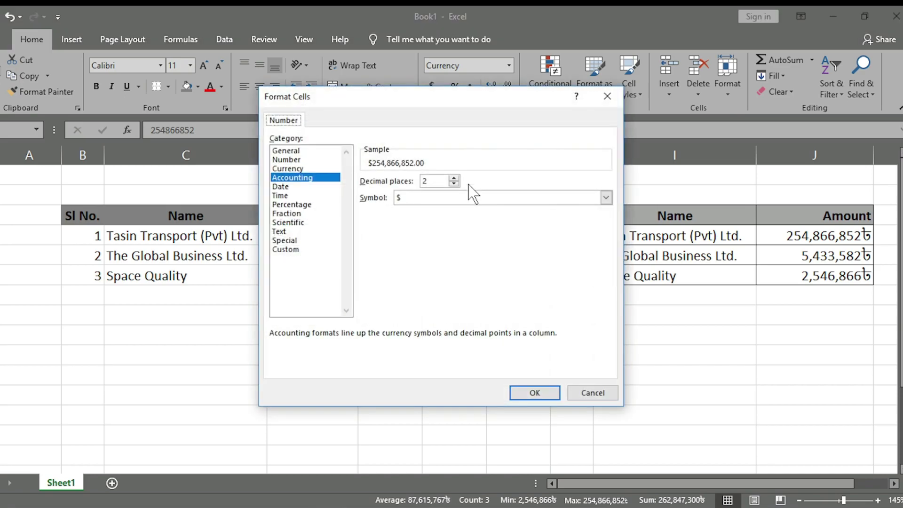
click(411, 198)
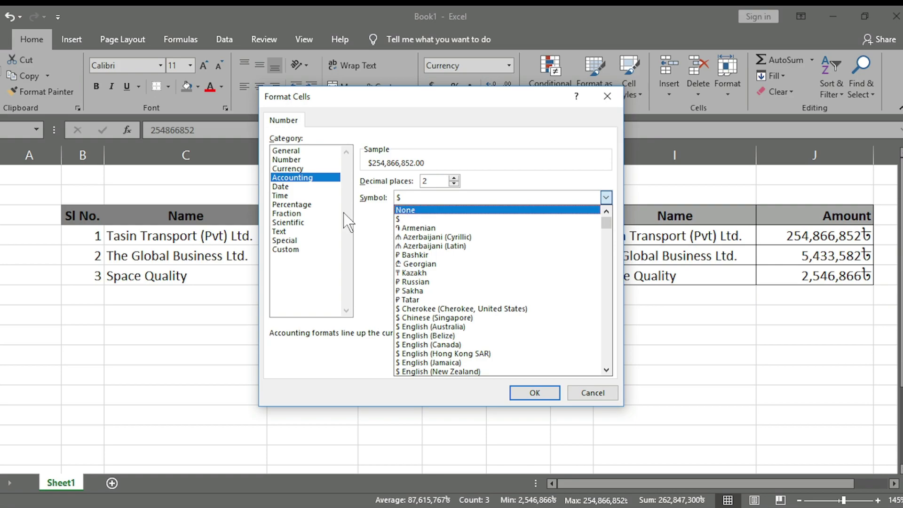
click(594, 393)
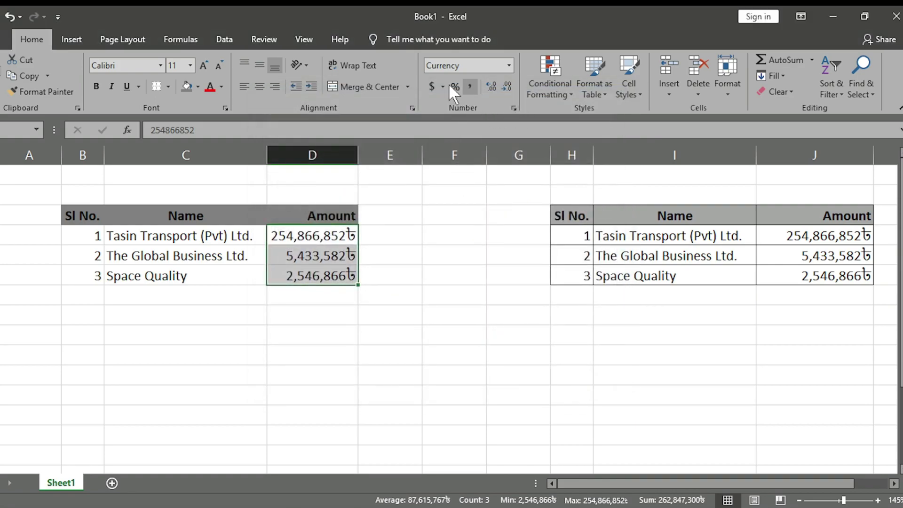
Step: Apply the Accounting number format with no currency symbol to the three amounts in column D
click(442, 86)
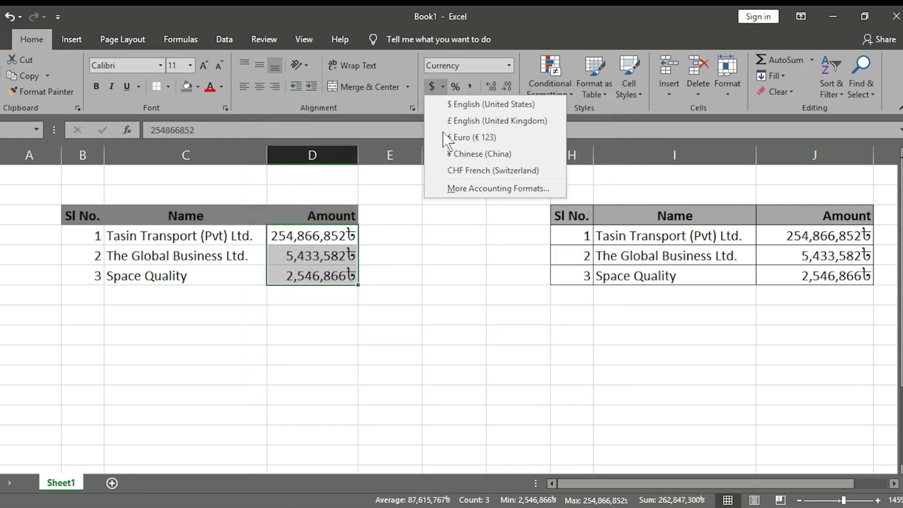
click(461, 190)
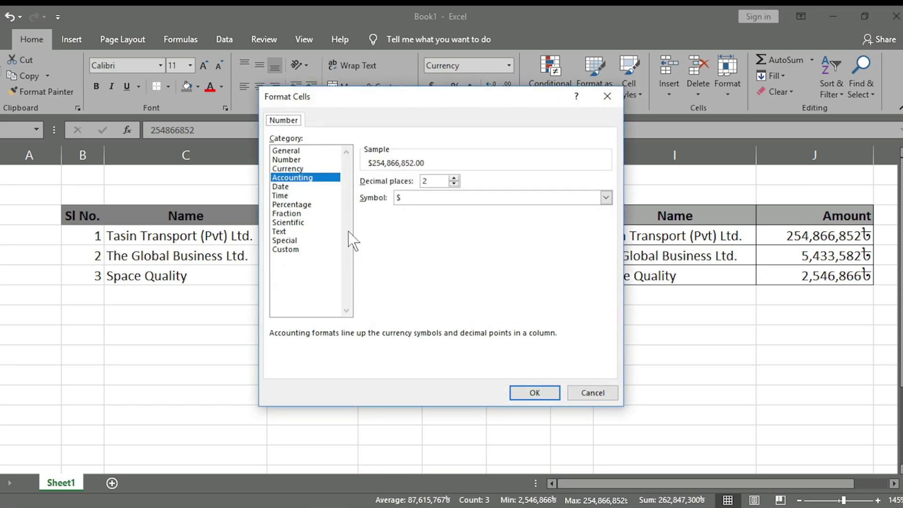
click(408, 201)
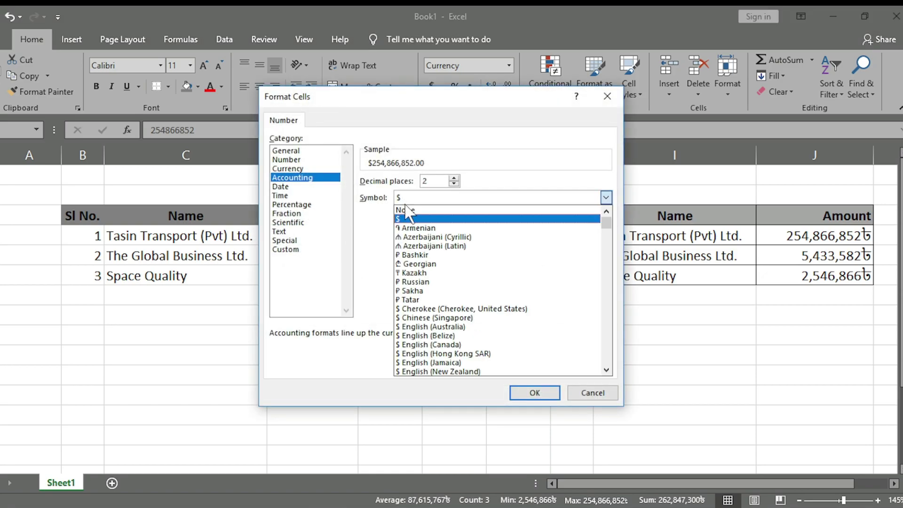
click(409, 208)
click(535, 394)
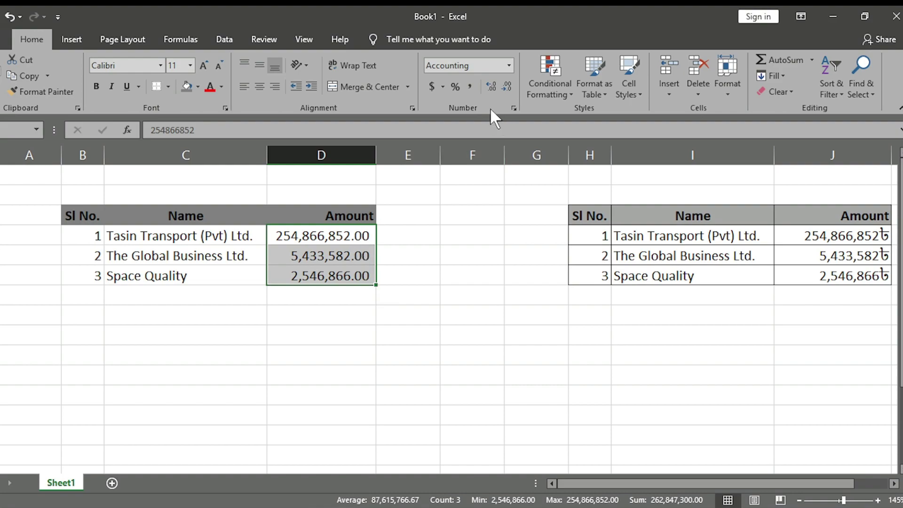
Step: Reduce the three amounts in column D to zero decimal places
click(506, 84)
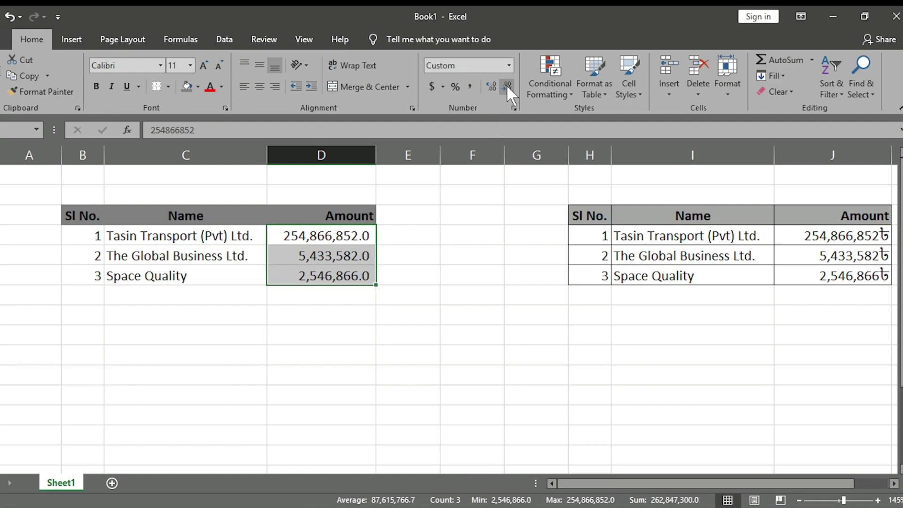
click(506, 85)
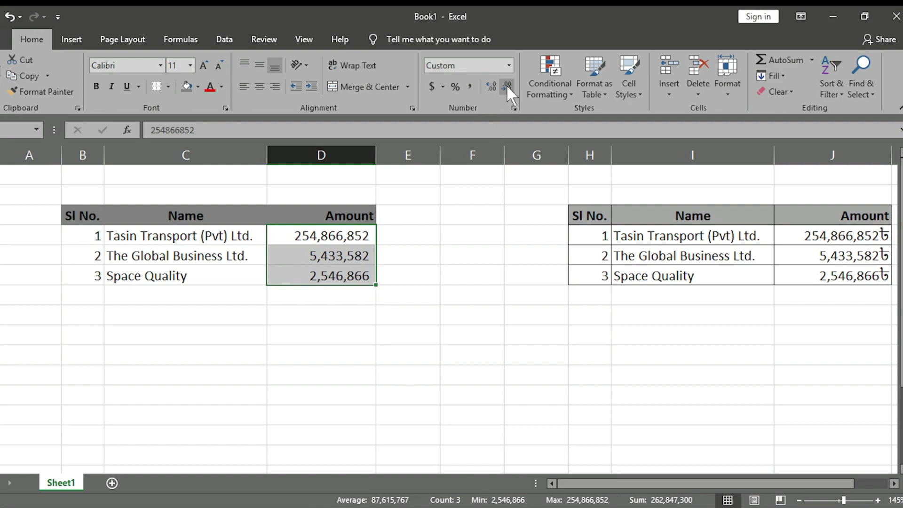
click(404, 267)
Step: Format the three amounts in column D as Currency with the Bangla (Bangladesh) symbol and two decimal places
drag(315, 236, 321, 283)
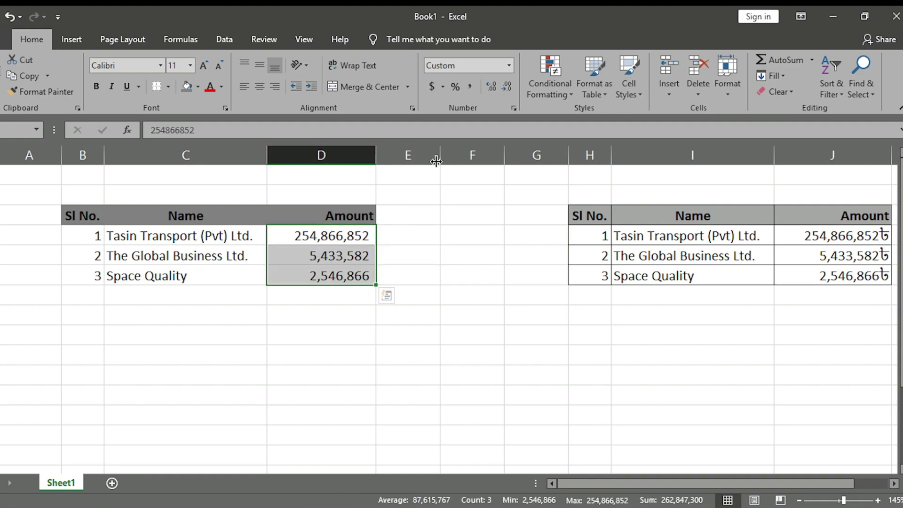
click(443, 87)
click(479, 199)
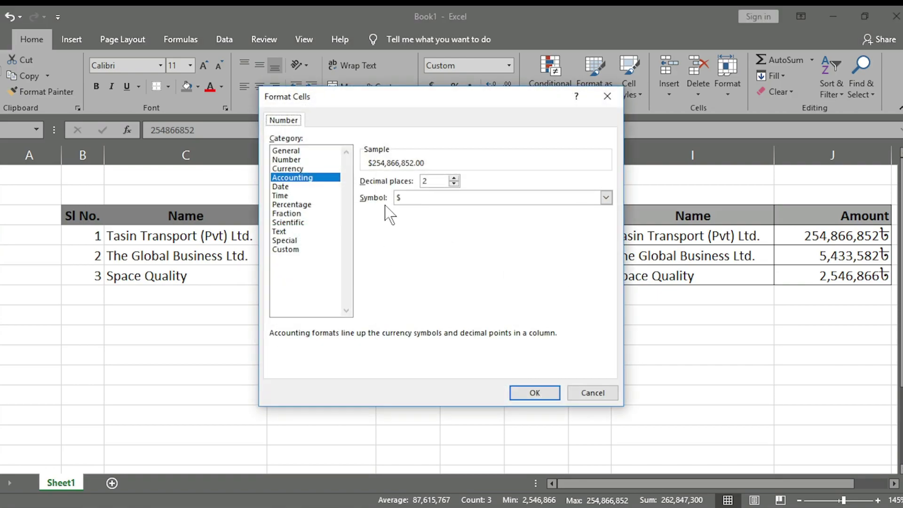
click(290, 168)
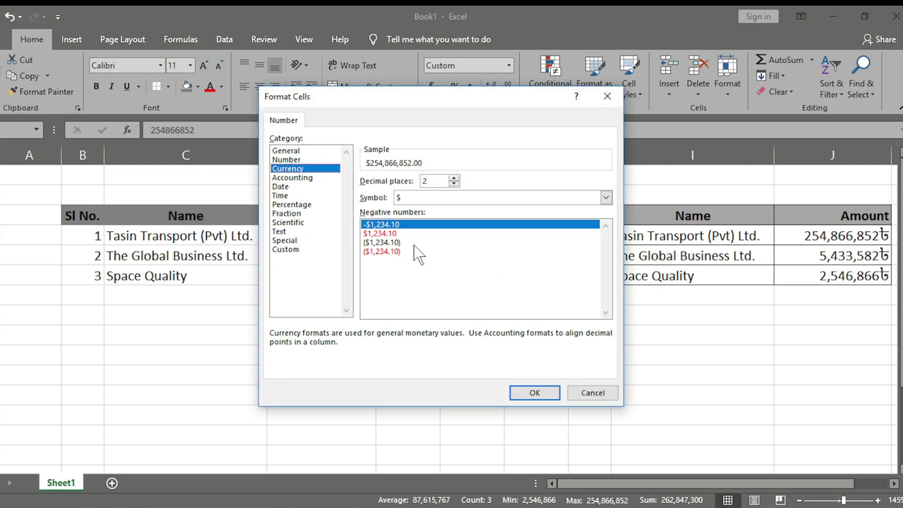
click(414, 199)
scroll(426, 315, down, 4)
scroll(426, 294, down, 10)
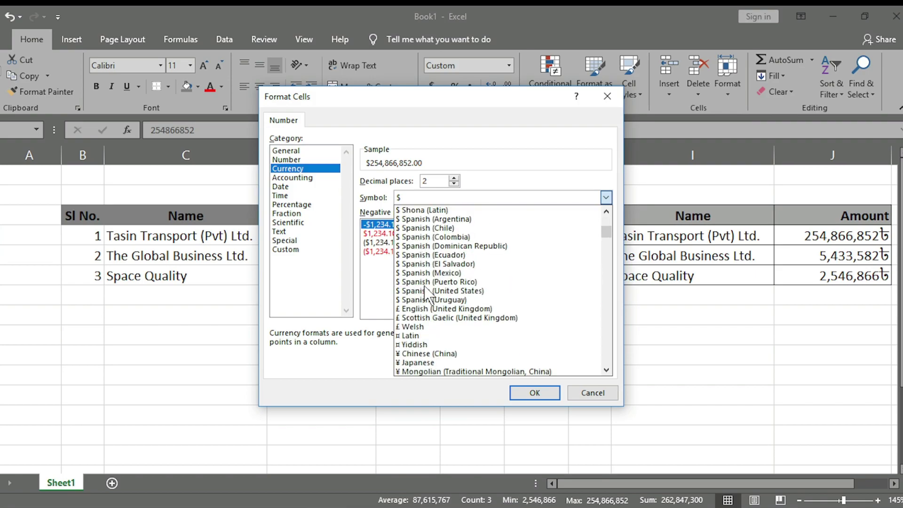
scroll(426, 294, down, 7)
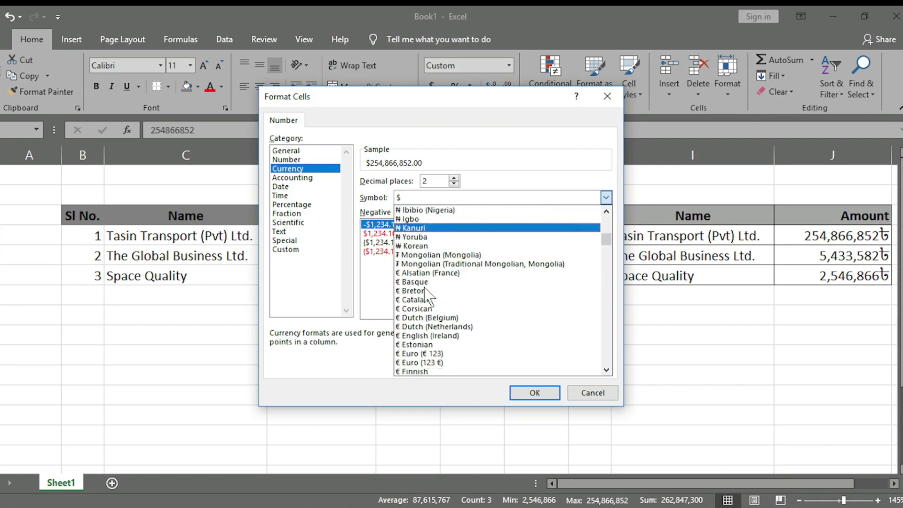
scroll(436, 319, down, 10)
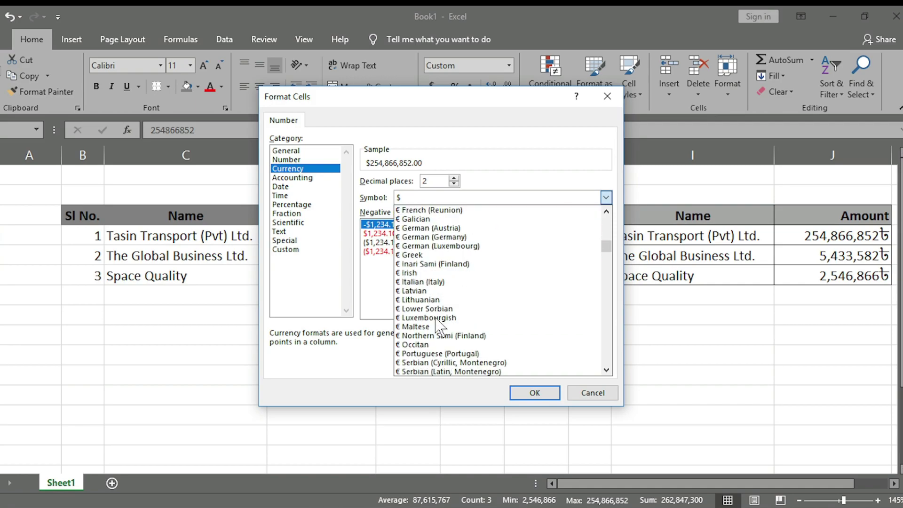
scroll(434, 315, down, 3)
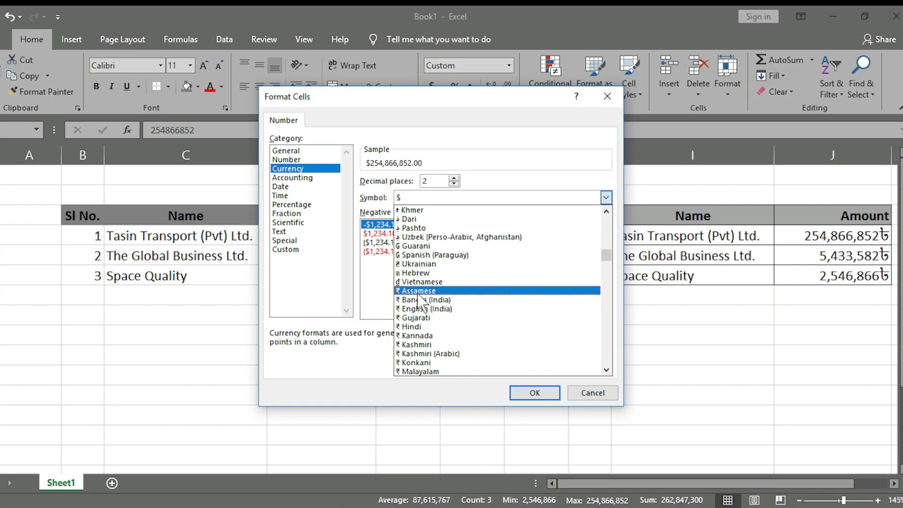
scroll(447, 329, up, 3)
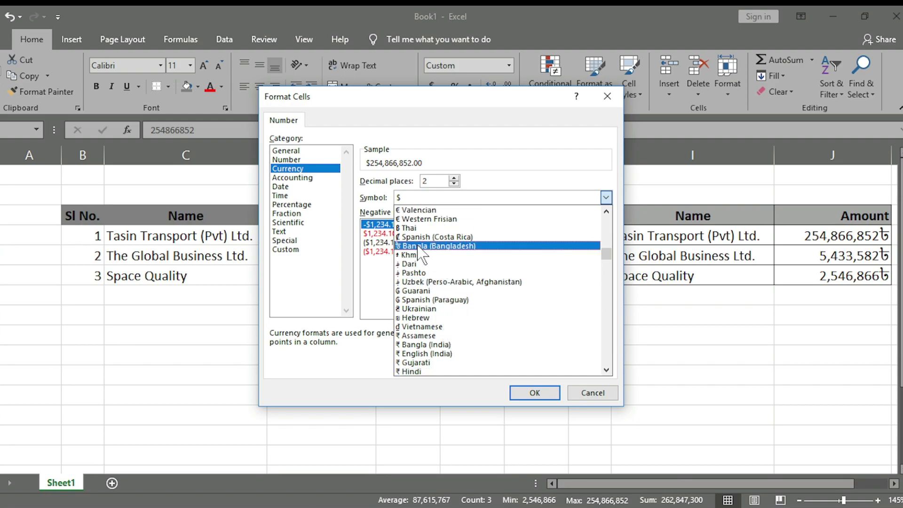
click(418, 246)
click(529, 394)
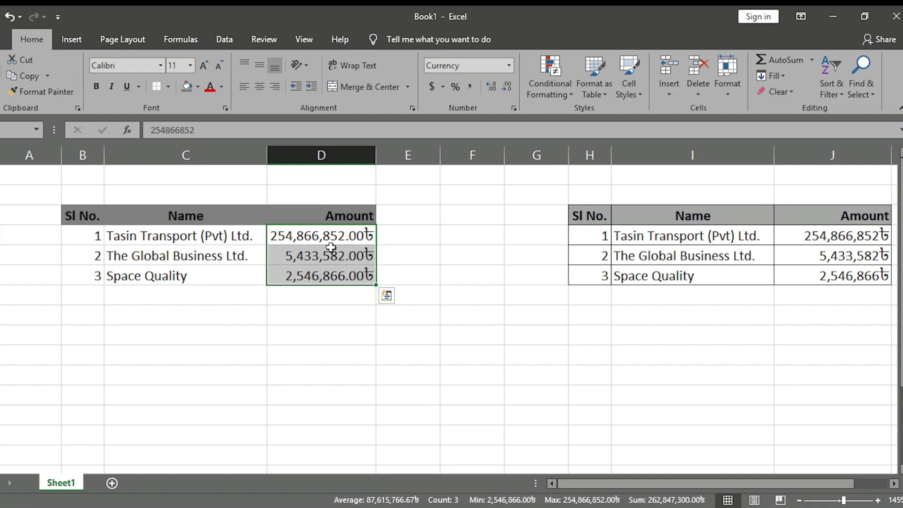
drag(577, 482, 572, 326)
click(406, 261)
Step: Apply all borders to the new table in columns B to D, from the header row through the empty row below Space Quality
drag(78, 212, 345, 297)
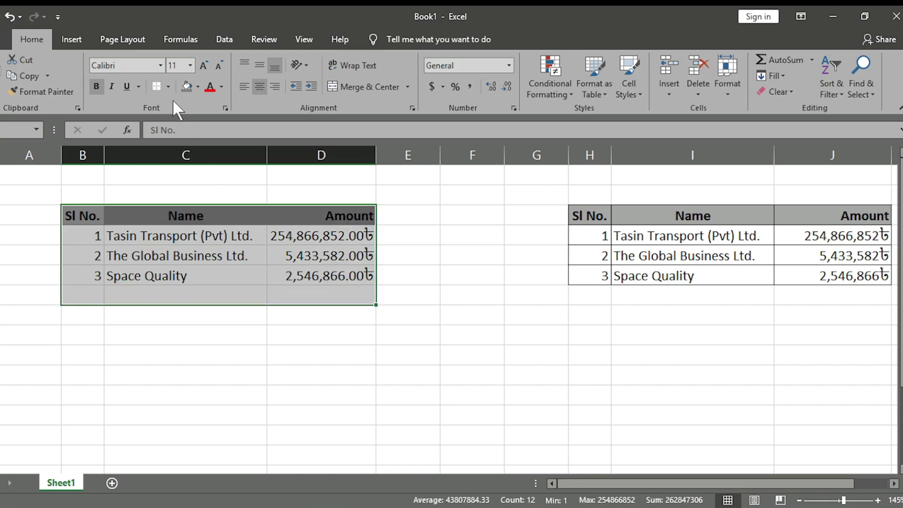
click(168, 86)
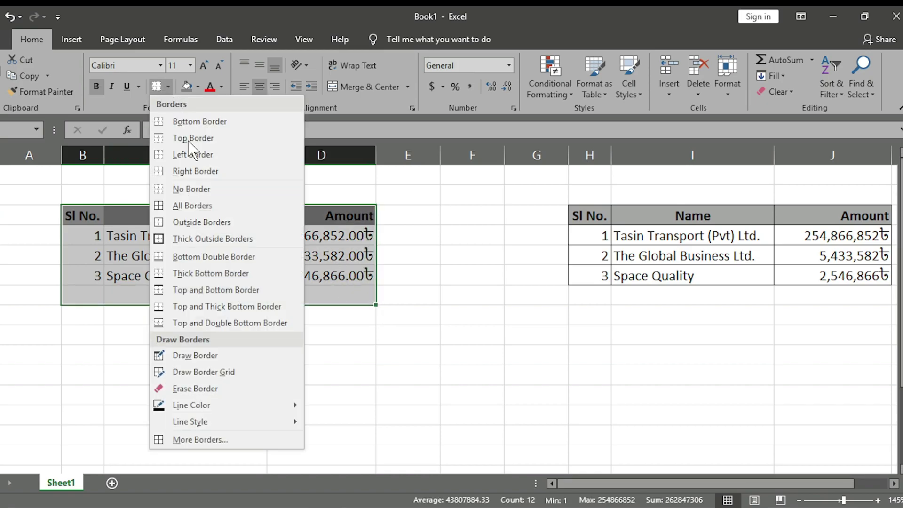
click(211, 206)
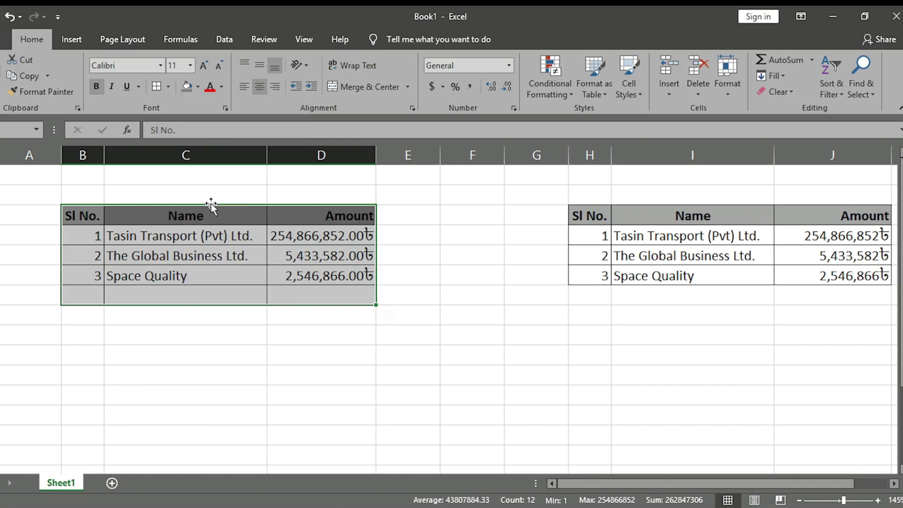
click(189, 327)
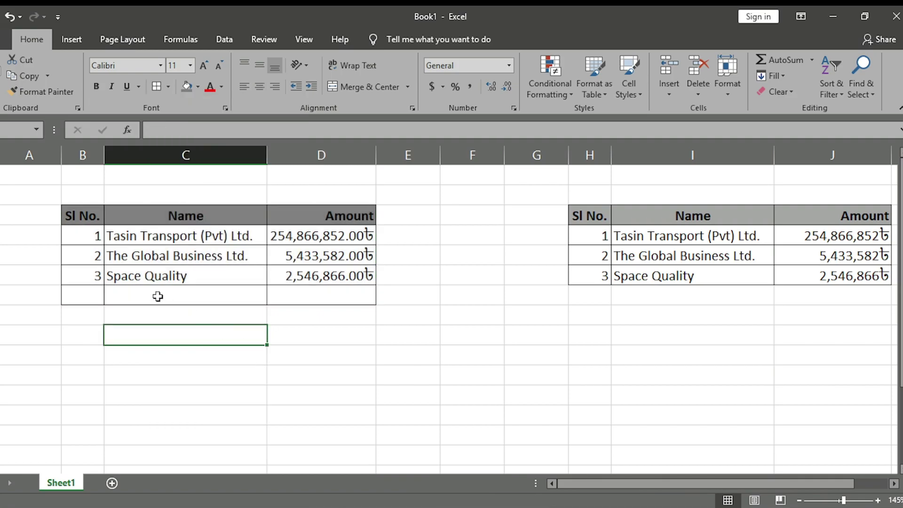